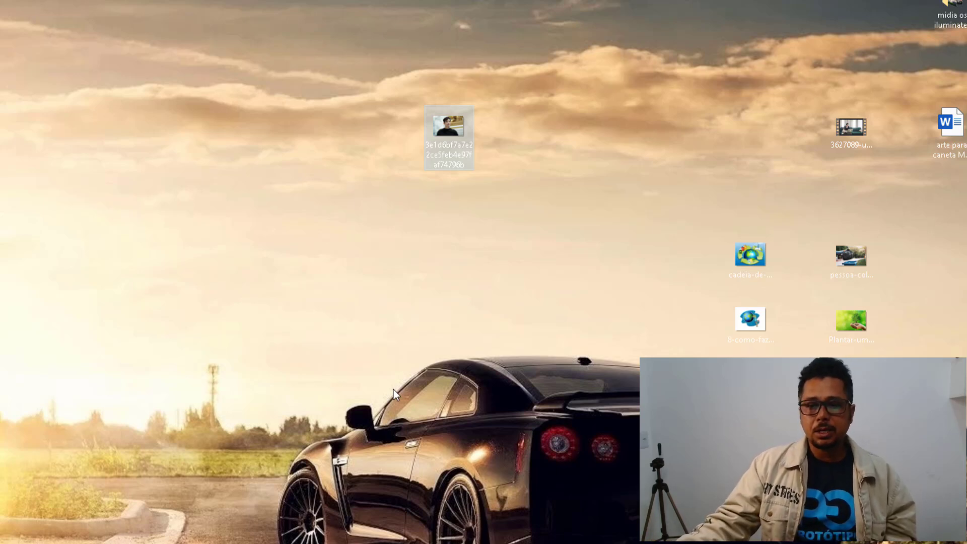
Switch to the browser and open Aspose's free image splitter from the search results for "dividir uma foto em partes".
mouse_move(550, 543)
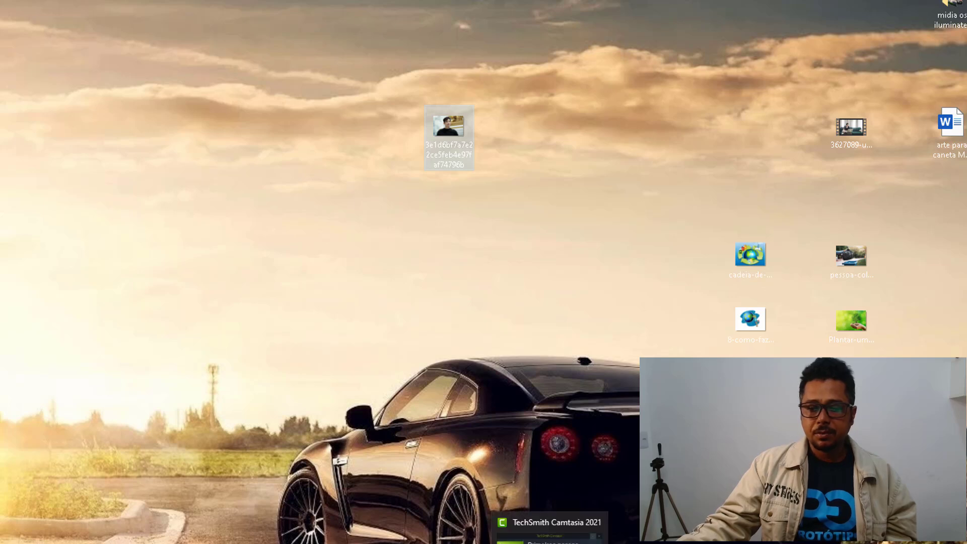
click(225, 534)
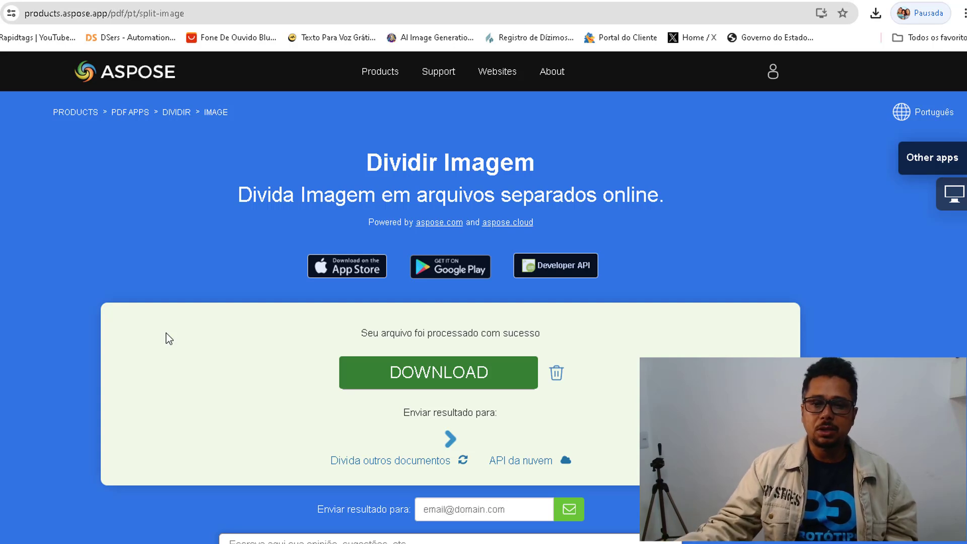
key(alt+Left)
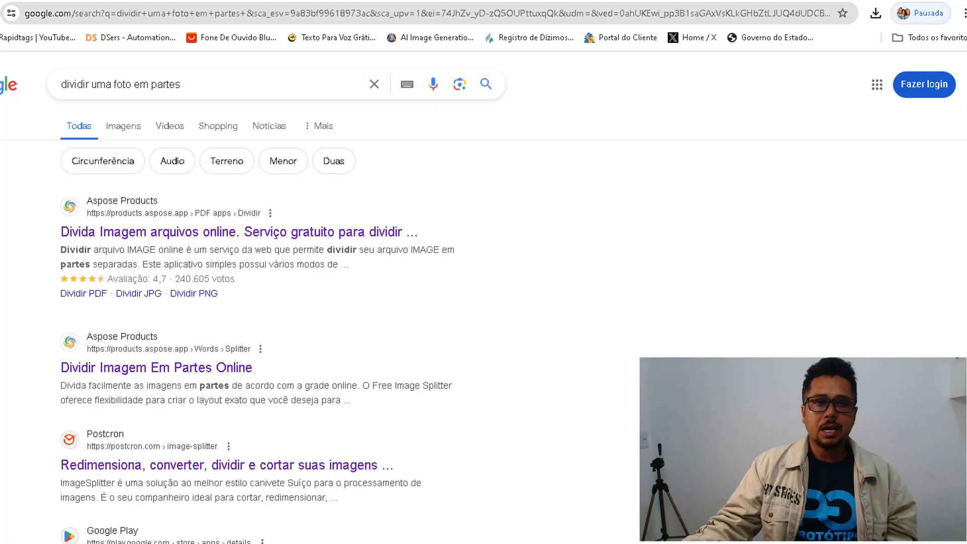
click(134, 235)
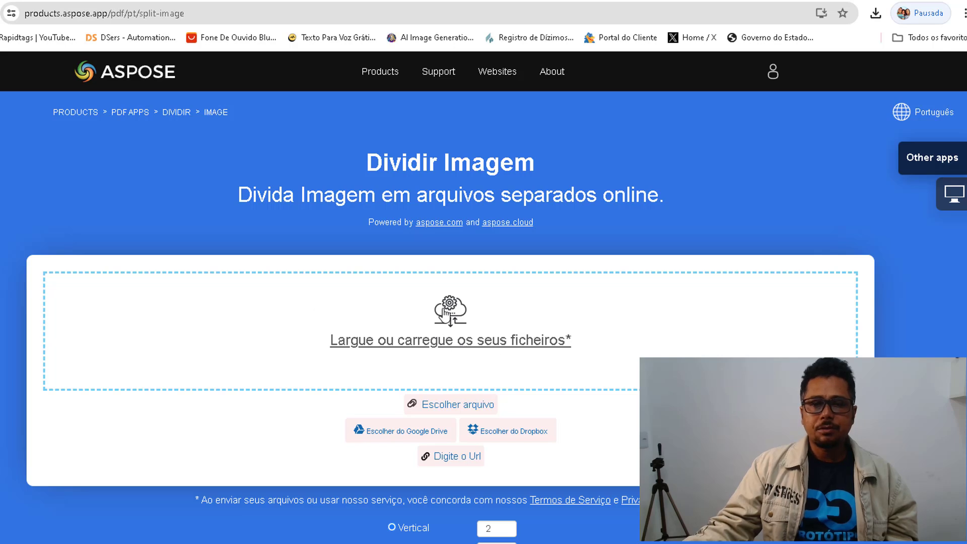
Upload the portrait photo 3e1d6bf7a7e22ce5feb4e97faf74796b from the desktop to the image splitter.
click(436, 340)
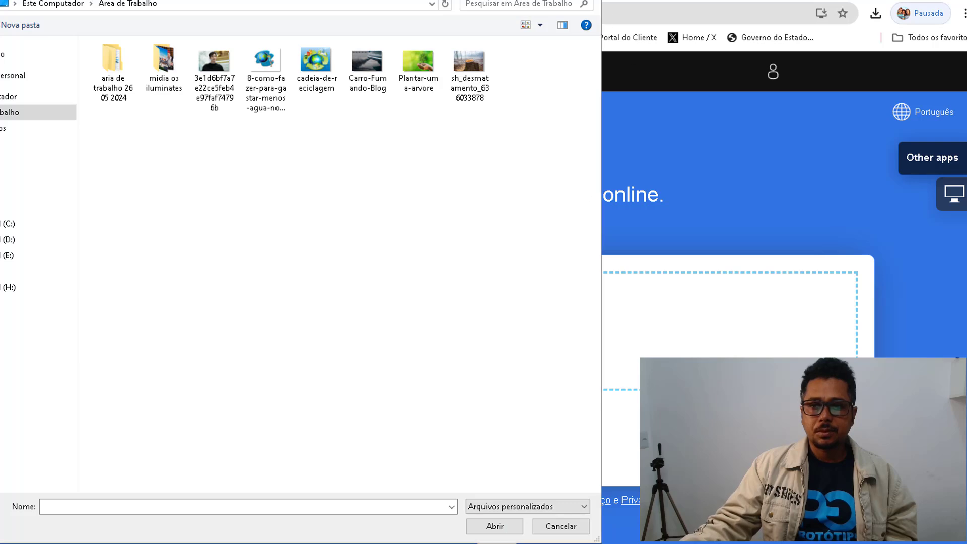
key(Escape)
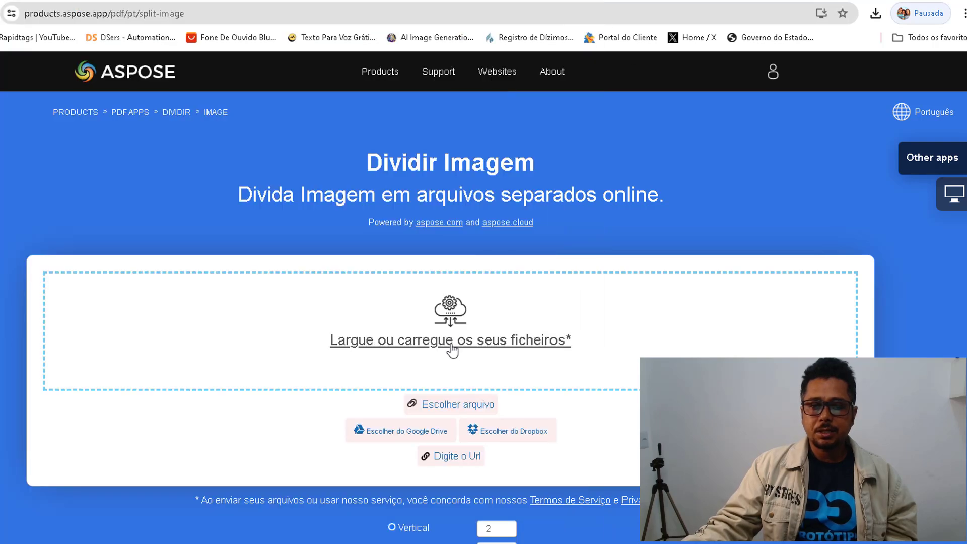
click(452, 347)
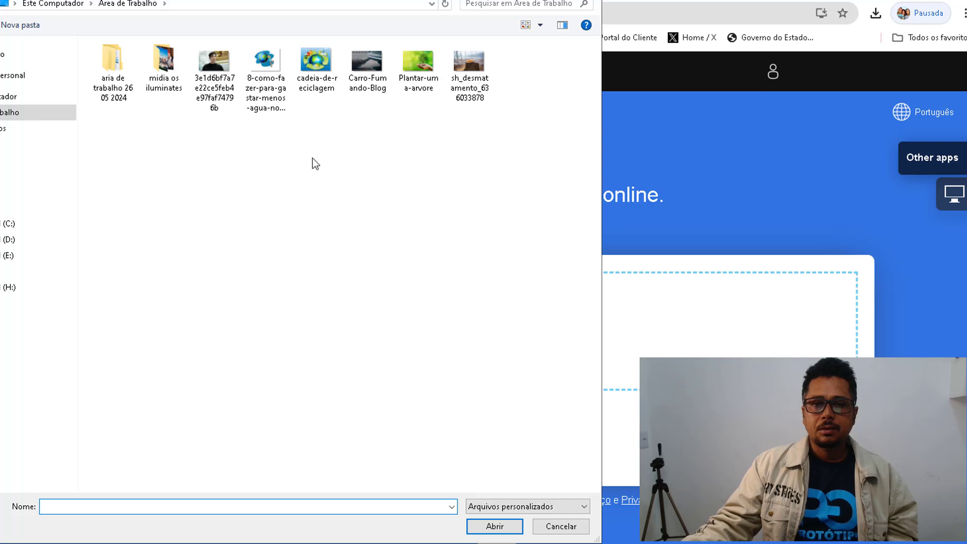
click(214, 70)
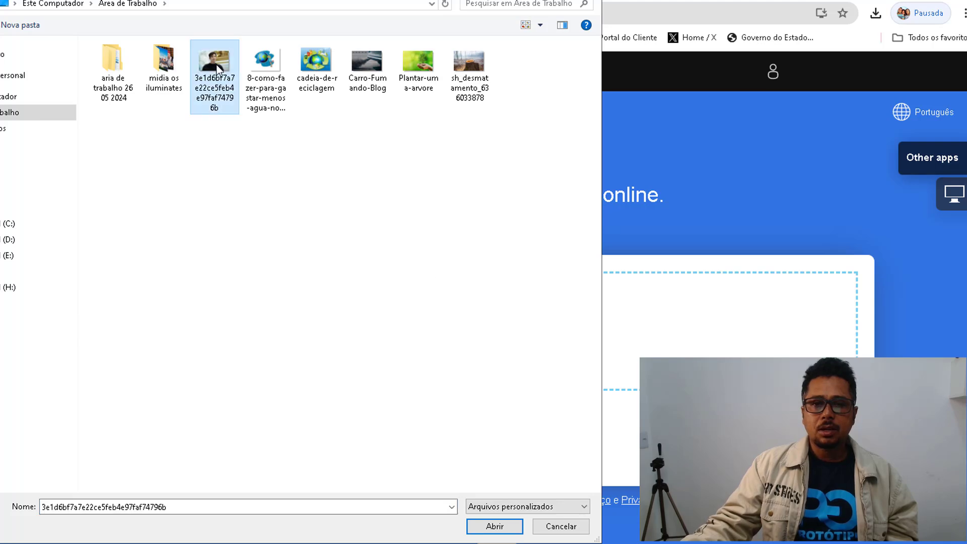
click(494, 527)
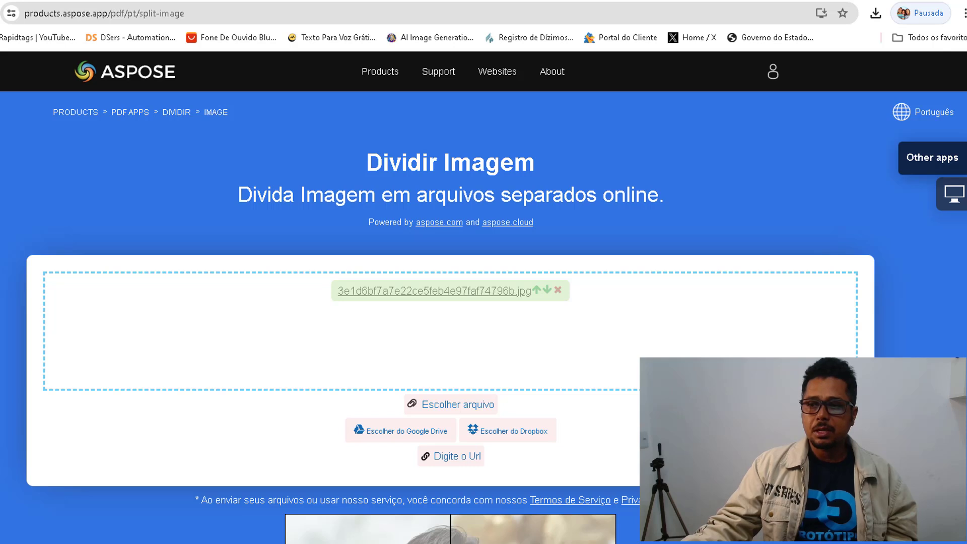
Try 3 divisions for the vertical and horizontal splits, and restore both counts to 2.
scroll(287, 204, down, 6)
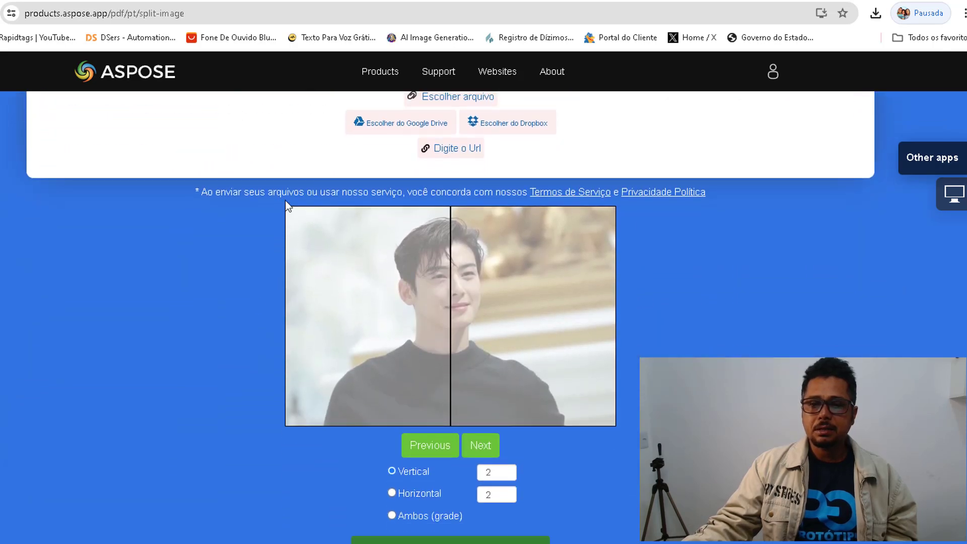
click(503, 493)
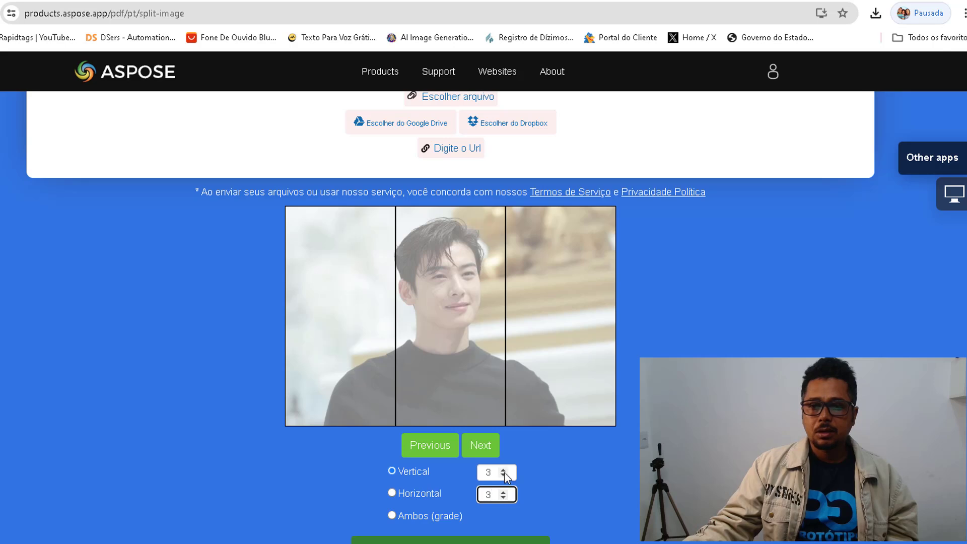
click(503, 474)
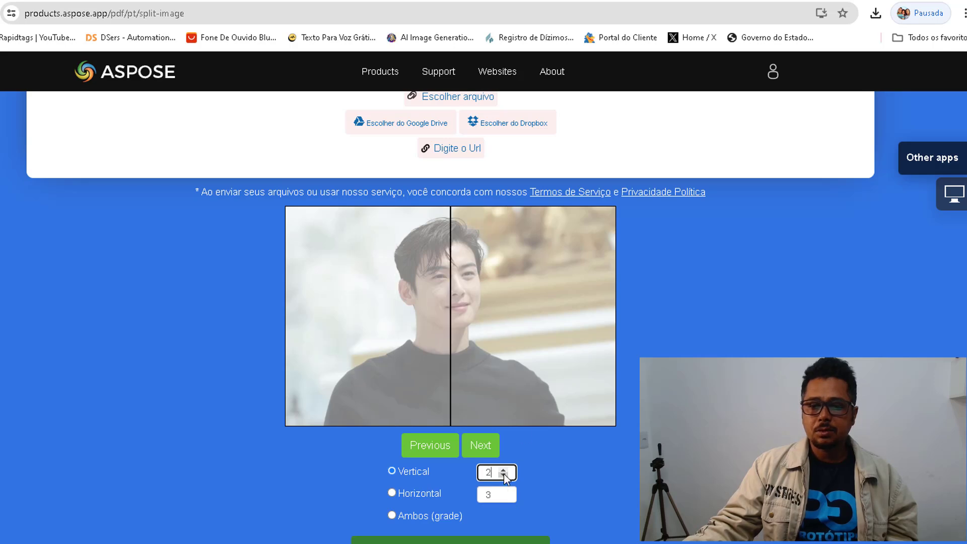
click(504, 498)
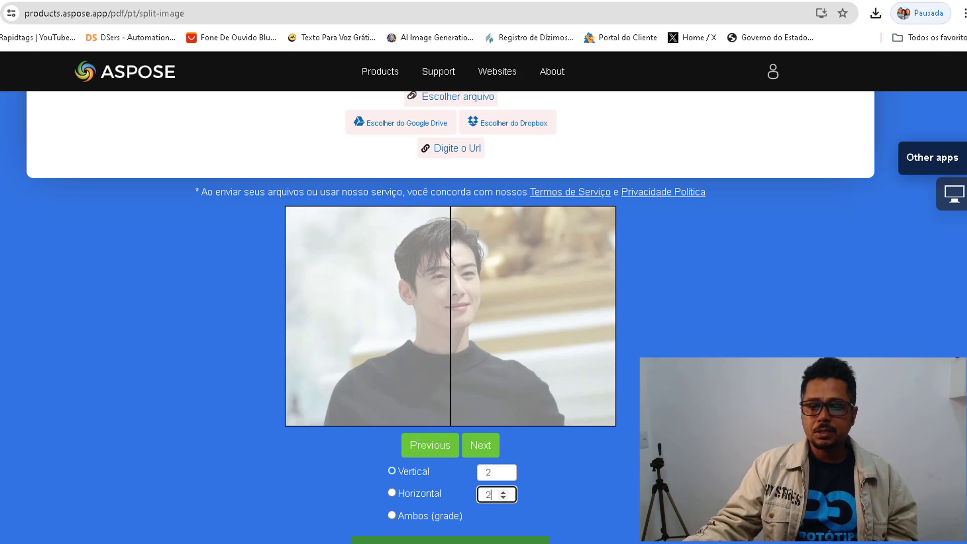
Split the photo vertically into two parts, download the resulting ZIP file and show it in its folder.
scroll(450, 322, down, 5)
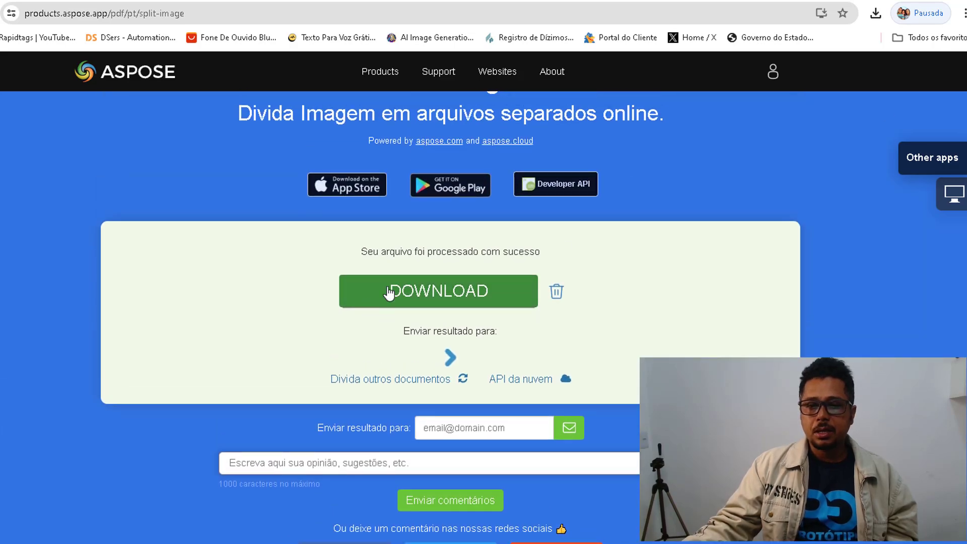
click(435, 293)
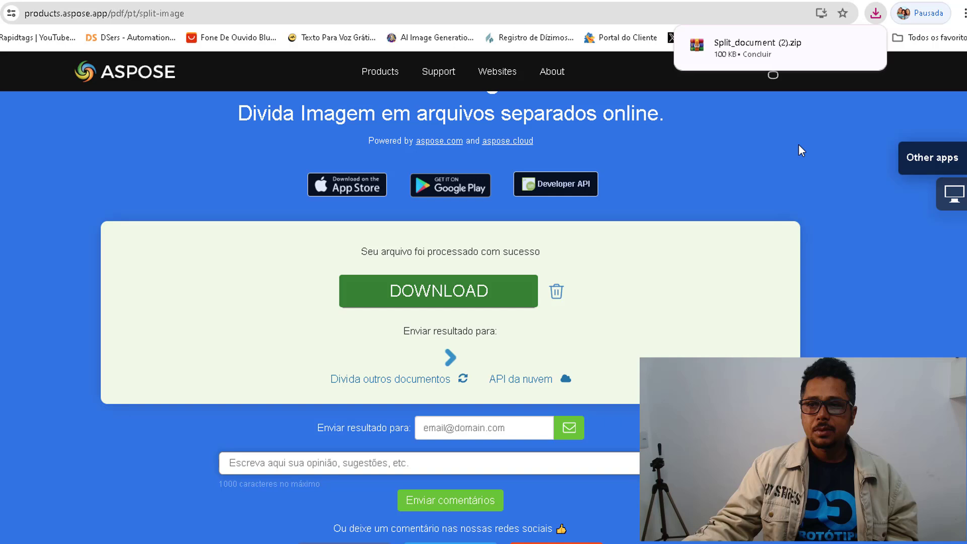
mouse_move(841, 49)
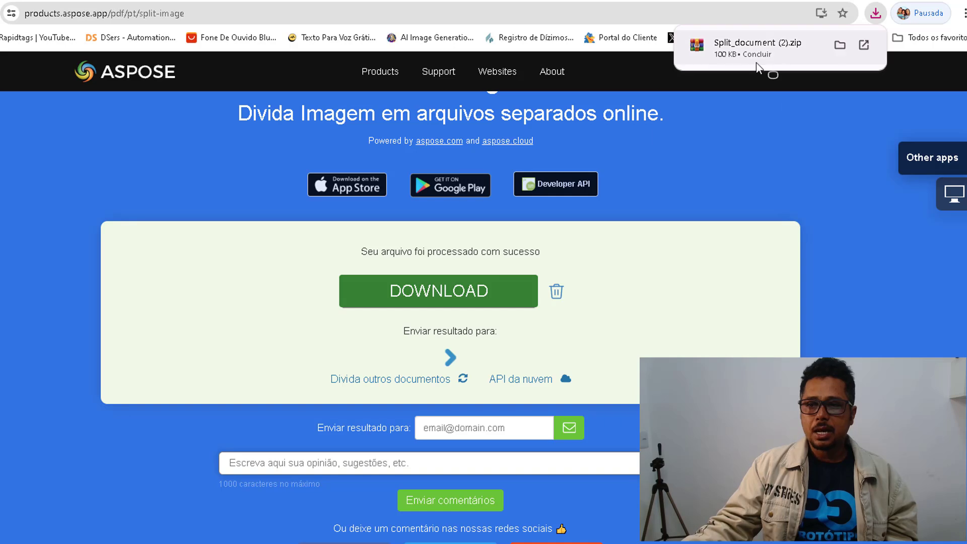
click(839, 47)
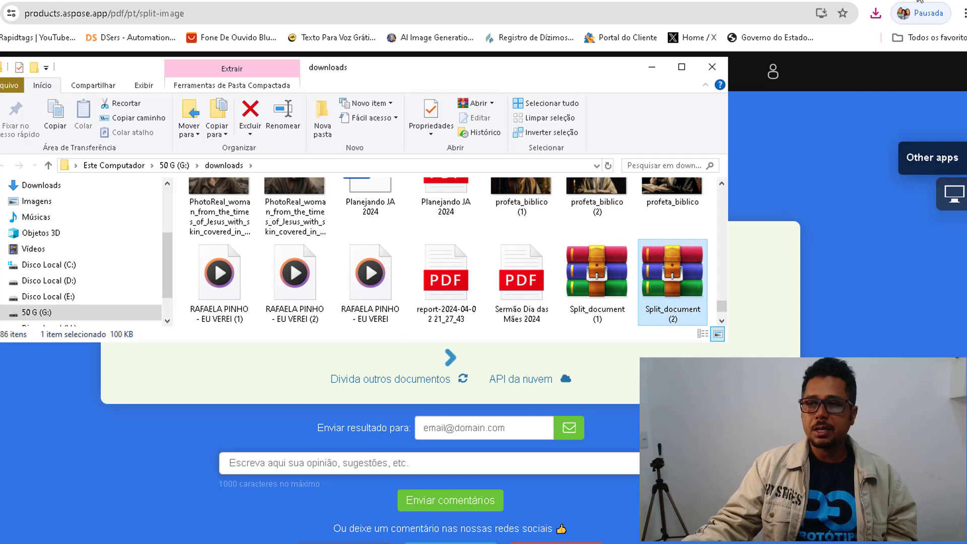
Extract both JPG halves from the Split_document (2) archive to the desktop and clear the open windows.
key(super+Home)
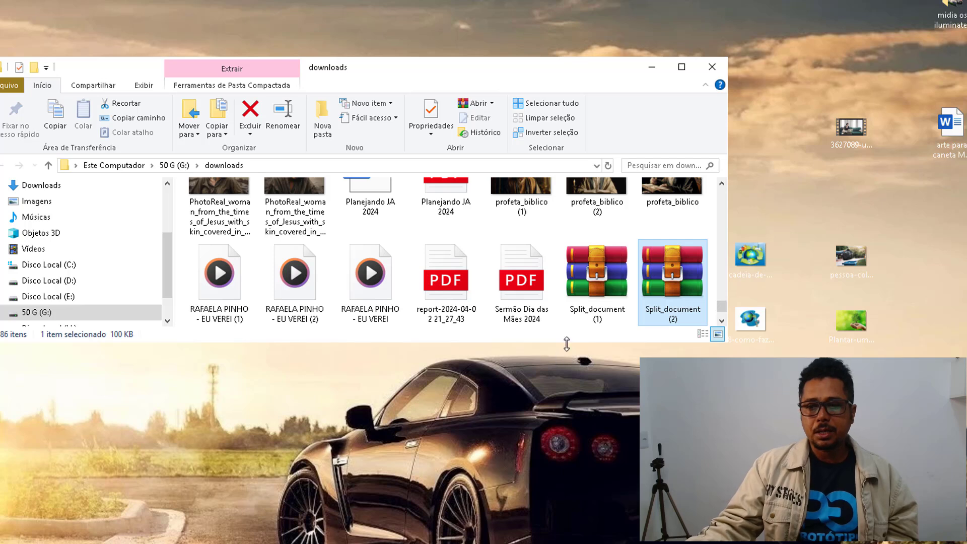
double_click(673, 288)
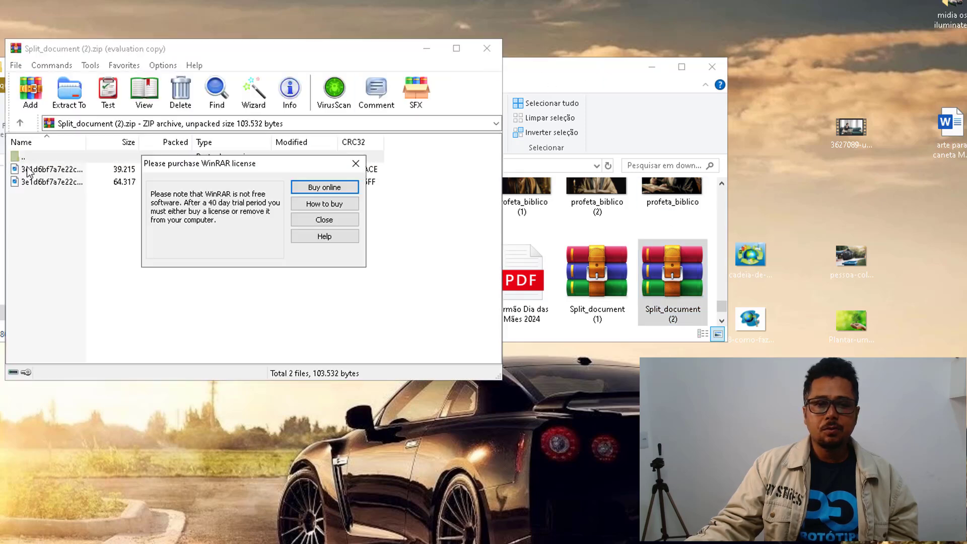
click(355, 163)
drag(23, 171, 33, 500)
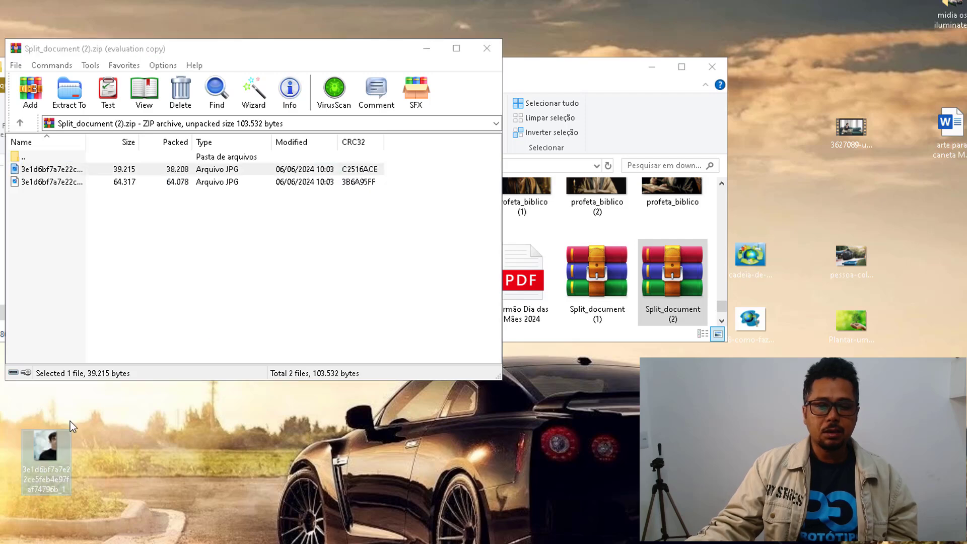
click(52, 186)
drag(51, 187, 70, 493)
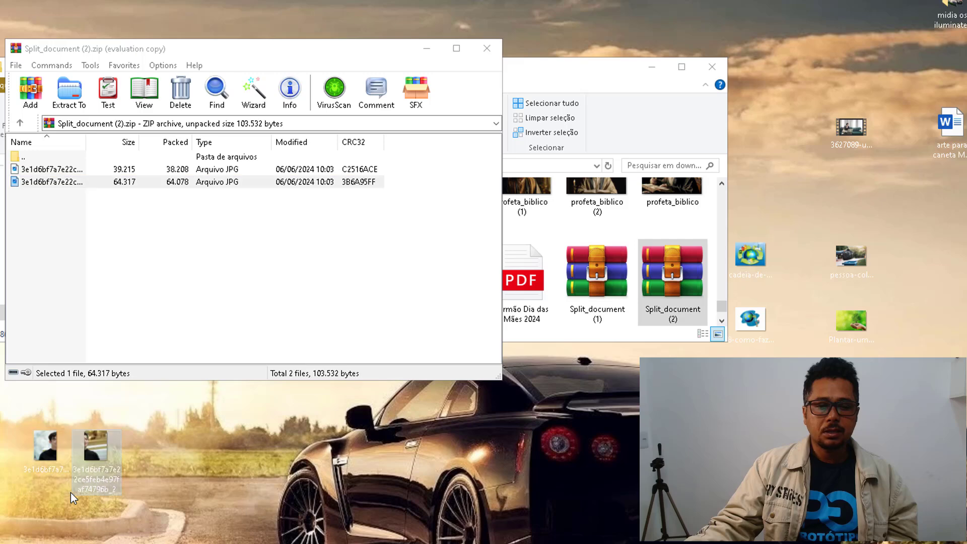
click(427, 50)
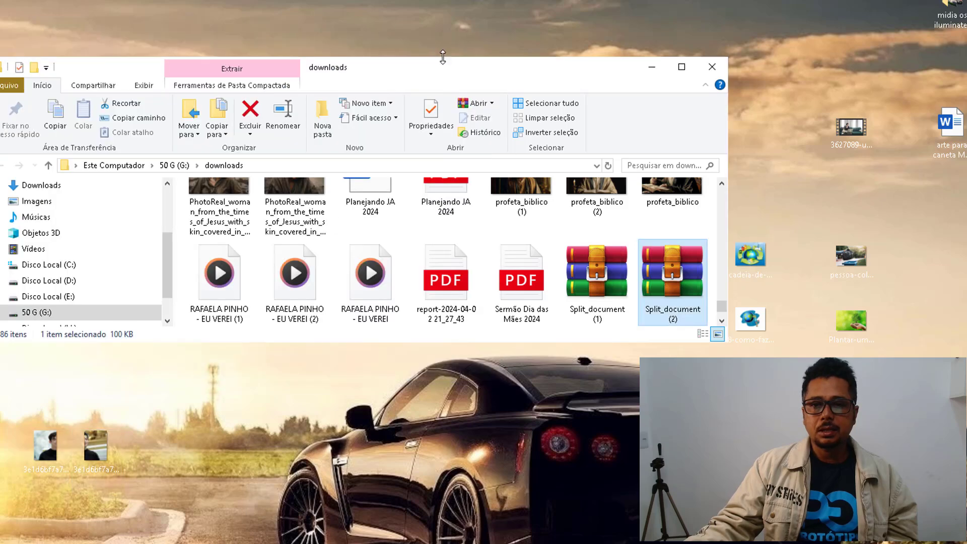
click(712, 69)
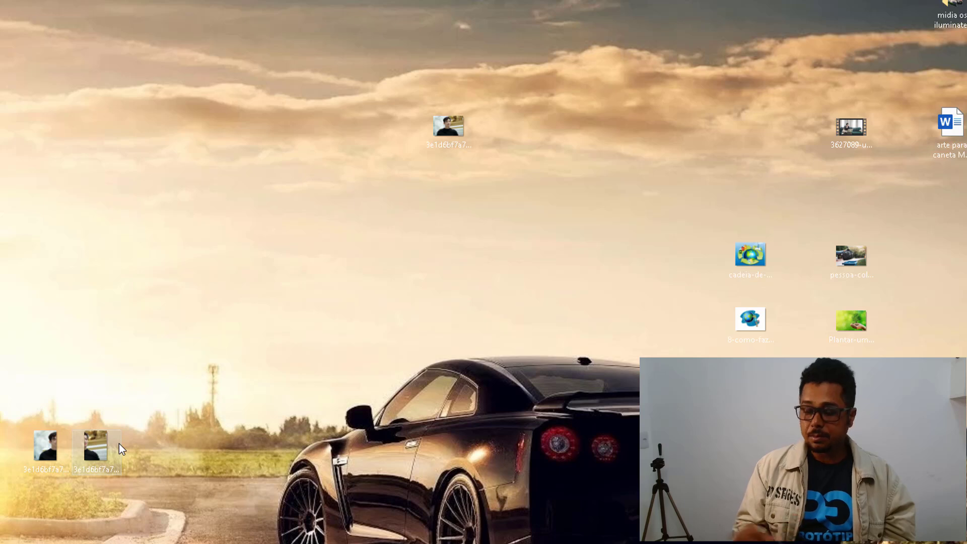
double_click(91, 444)
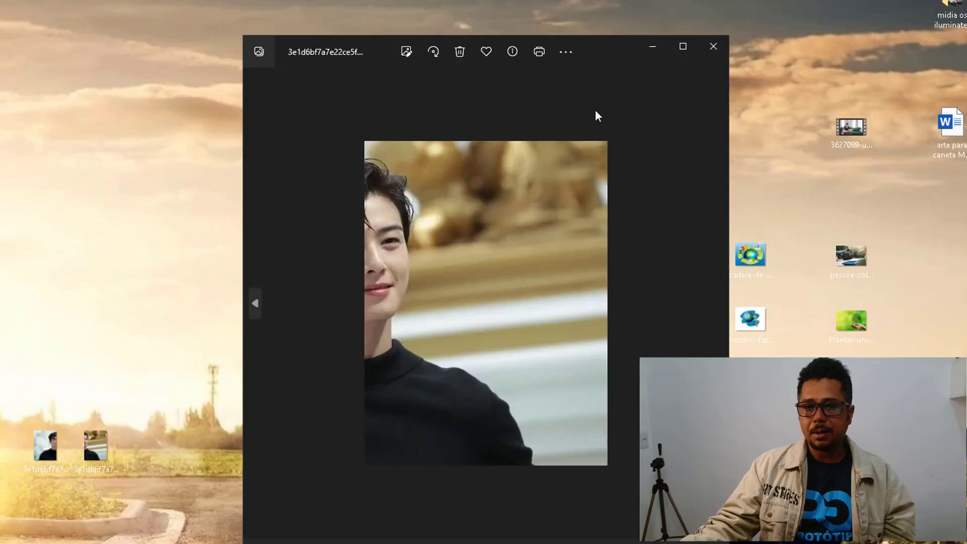
click(539, 52)
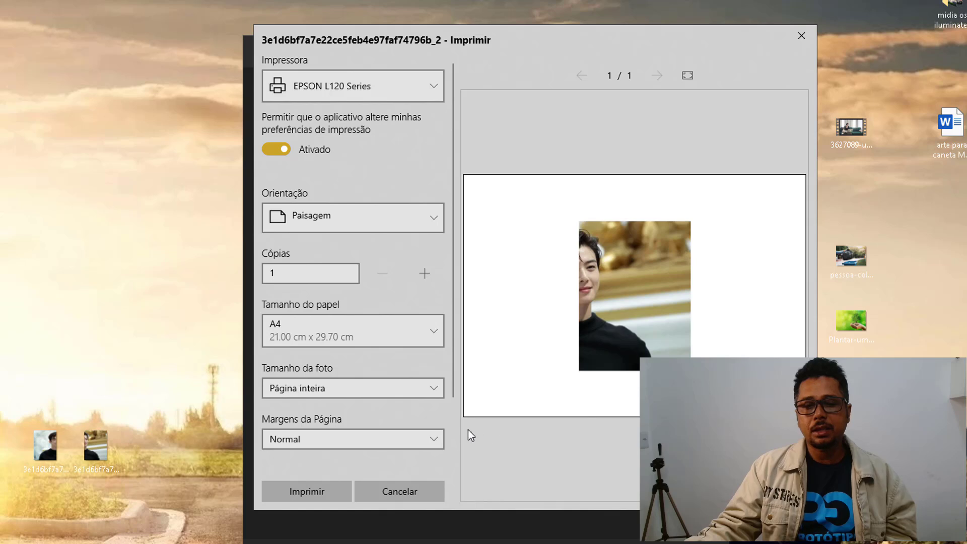
drag(433, 442, 655, 285)
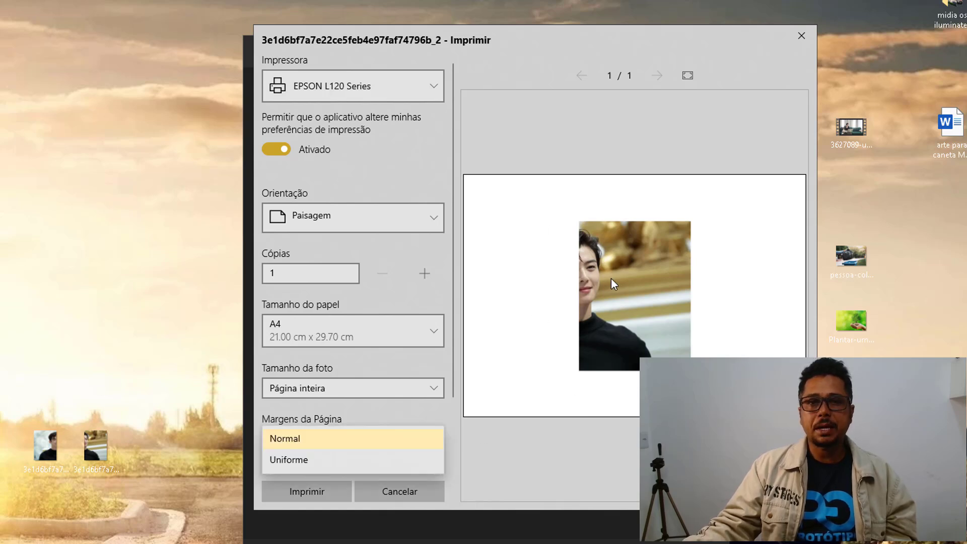
click(812, 34)
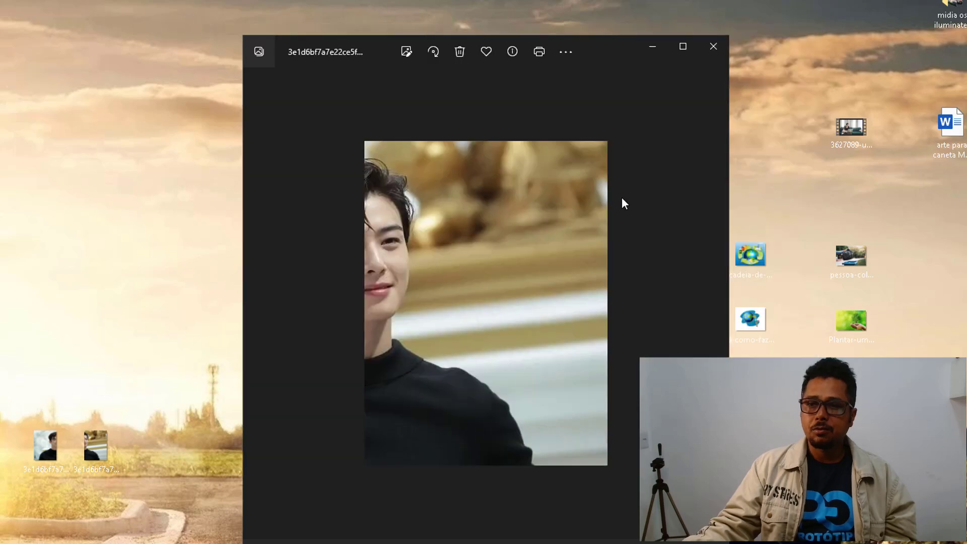
click(714, 45)
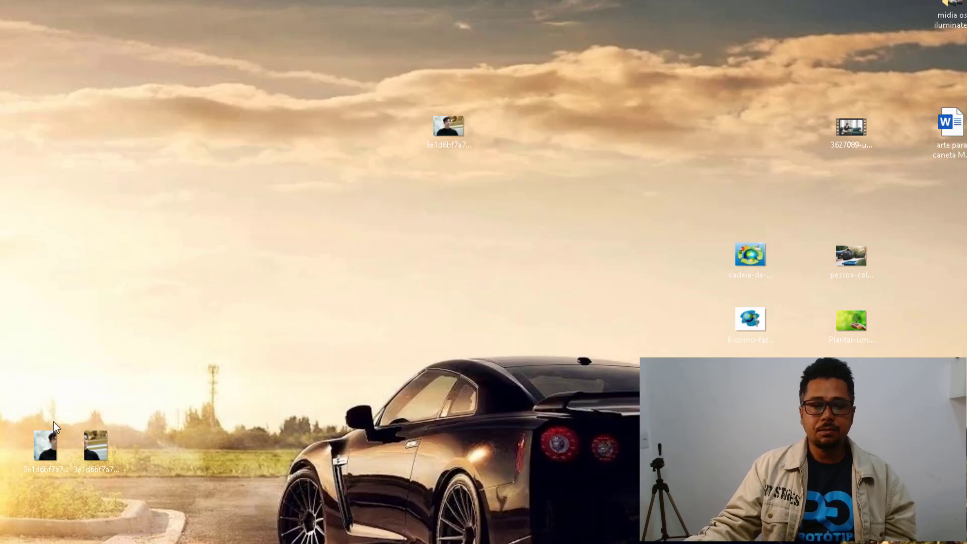
Open the Windows print settings for the left half of the photo and turn off fitting the image to the frame.
click(50, 446)
right_click(50, 446)
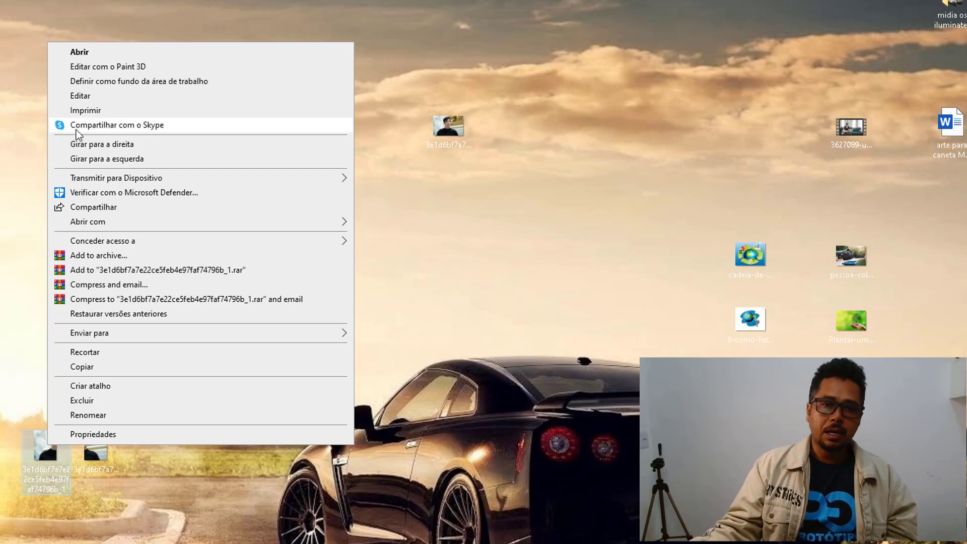
click(84, 111)
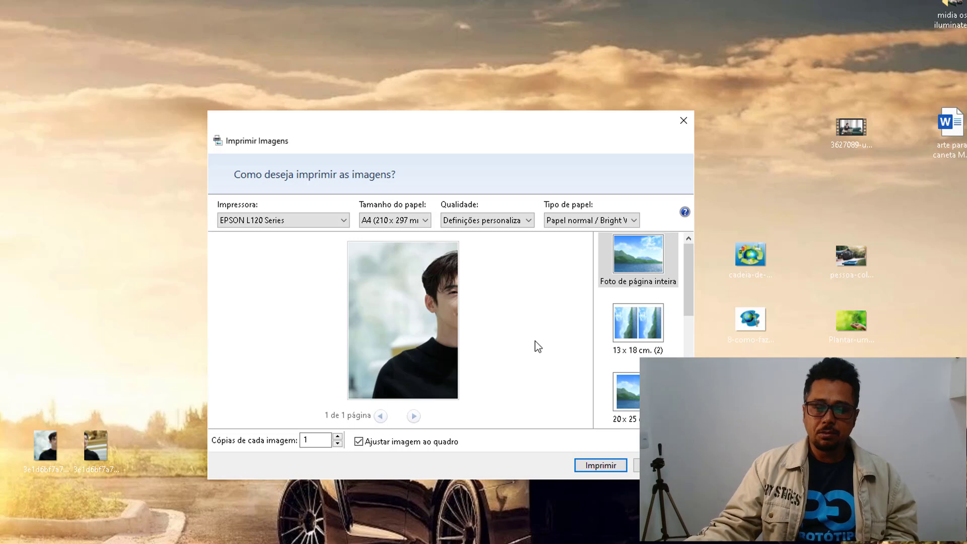
click(363, 443)
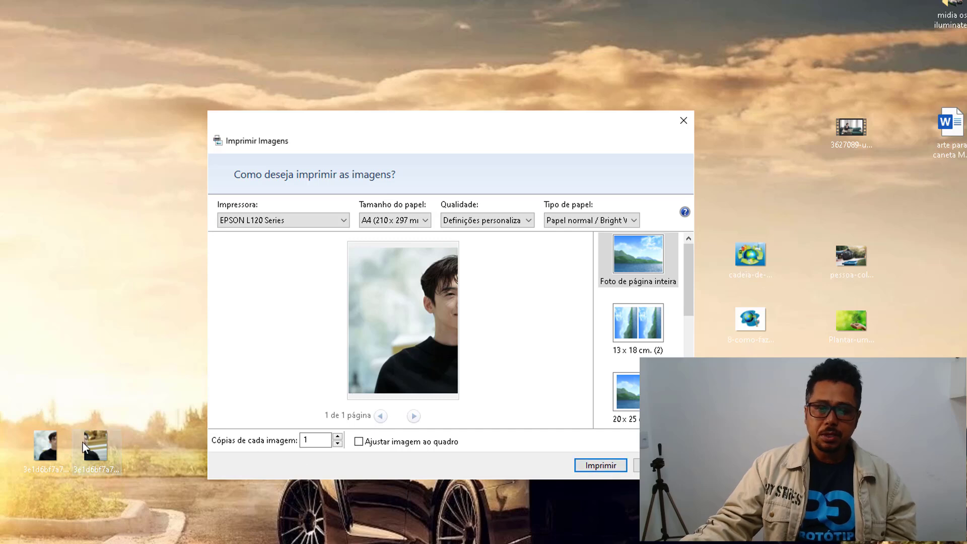
Open the Windows print settings for the right half of the photo and turn off fitting the image to the frame.
drag(83, 442, 107, 447)
click(96, 437)
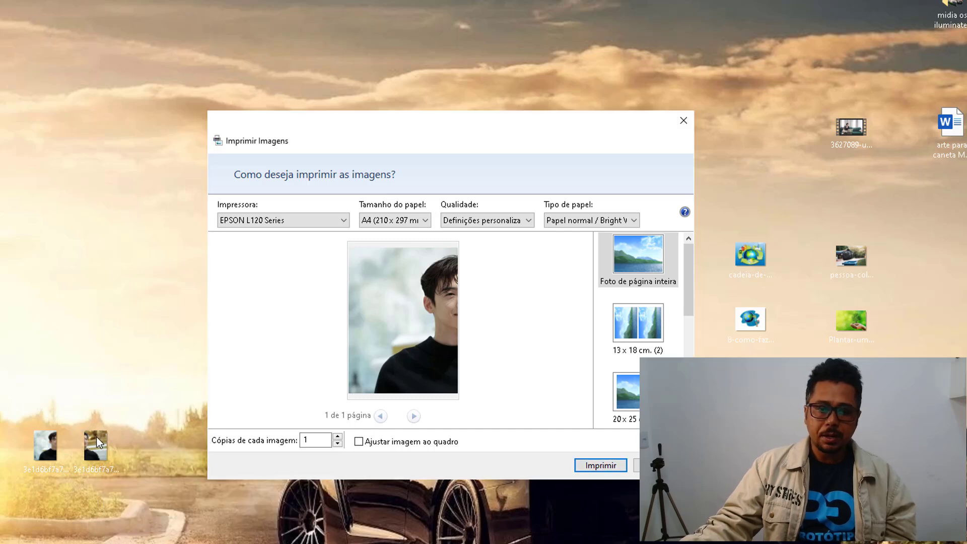
click(96, 437)
right_click(96, 437)
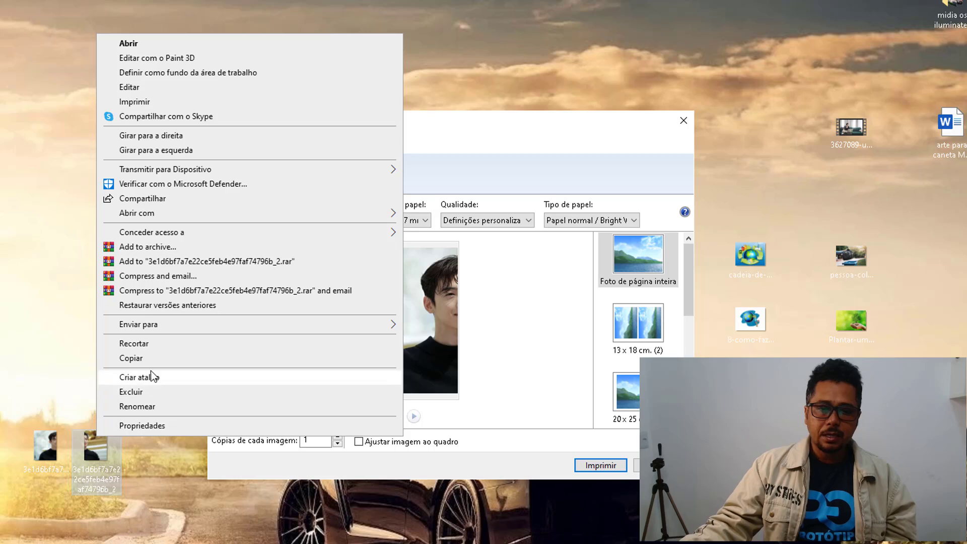
click(134, 102)
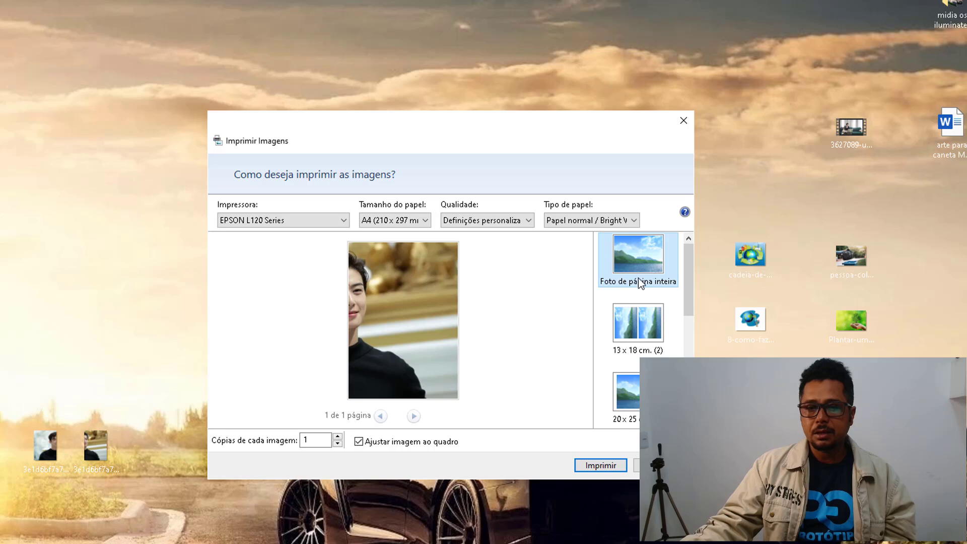
click(358, 443)
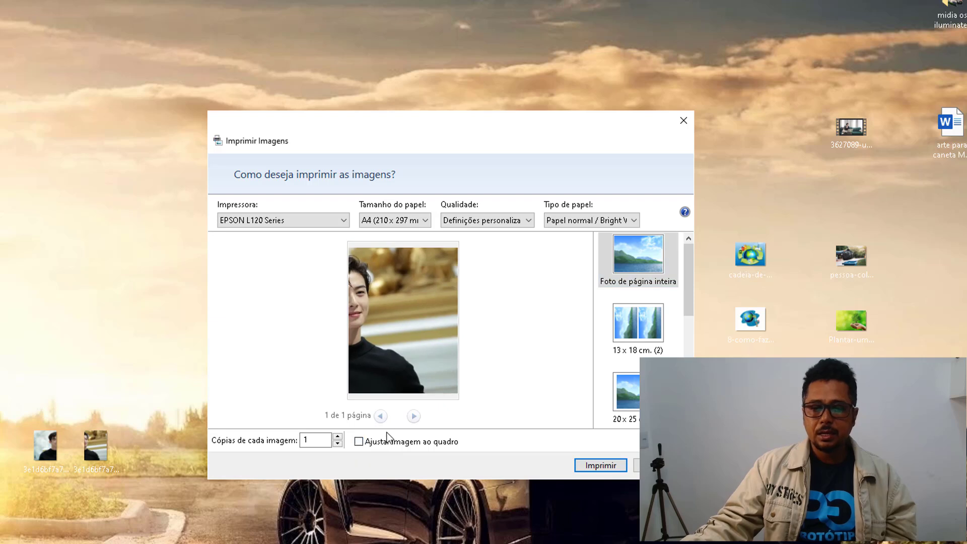